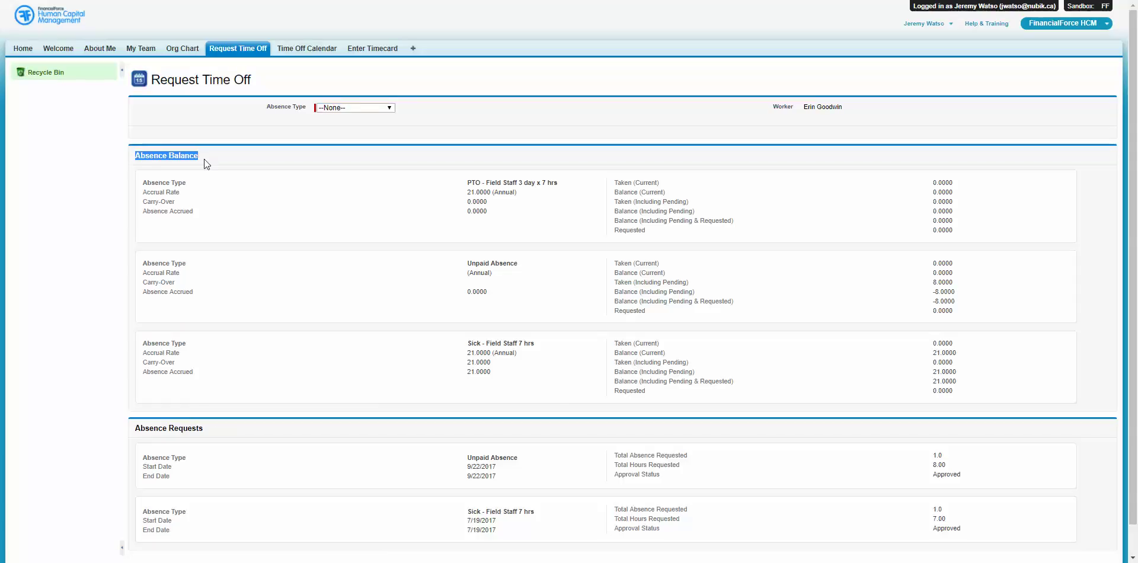
# - Review the absence balances for PTO, Unpaid Absence and Sick, and the existing absence requests
pyautogui.moveTo(203, 428); pyautogui.dragTo(138, 422)
pyautogui.click(137, 421)
pyautogui.moveTo(469, 181); pyautogui.dragTo(560, 183)
pyautogui.moveTo(535, 261); pyautogui.dragTo(459, 267)
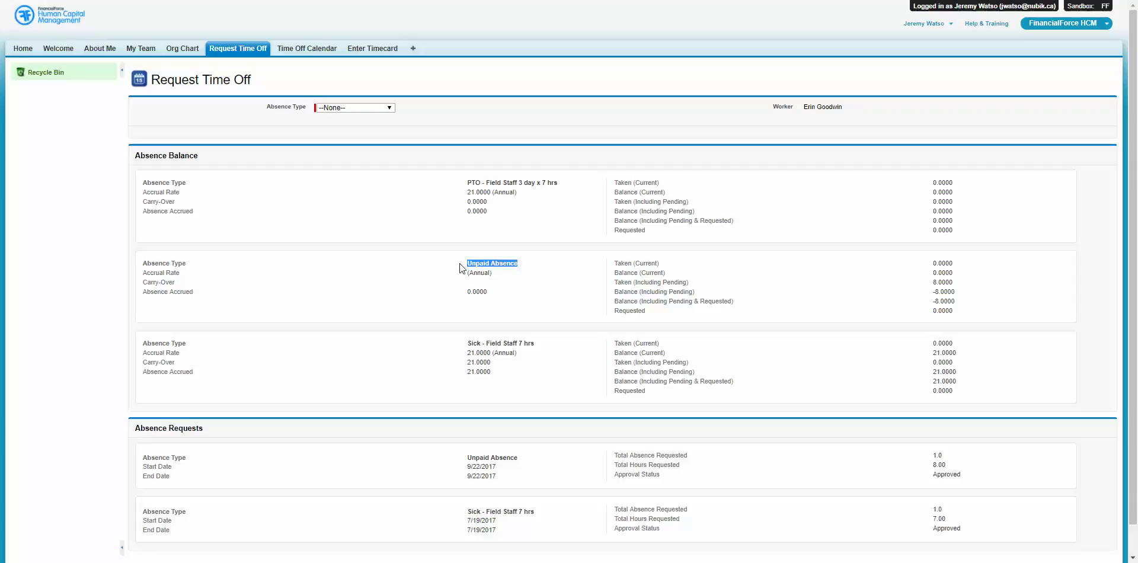
pyautogui.moveTo(468, 344); pyautogui.dragTo(544, 346)
pyautogui.click(513, 348)
pyautogui.moveTo(465, 352); pyautogui.dragTo(489, 352)
pyautogui.click(491, 355)
# - Start an absence request of type PTO - Field Staff 3 day x 7 hrs for August 11 and August 14, 2017
pyautogui.click(379, 109)
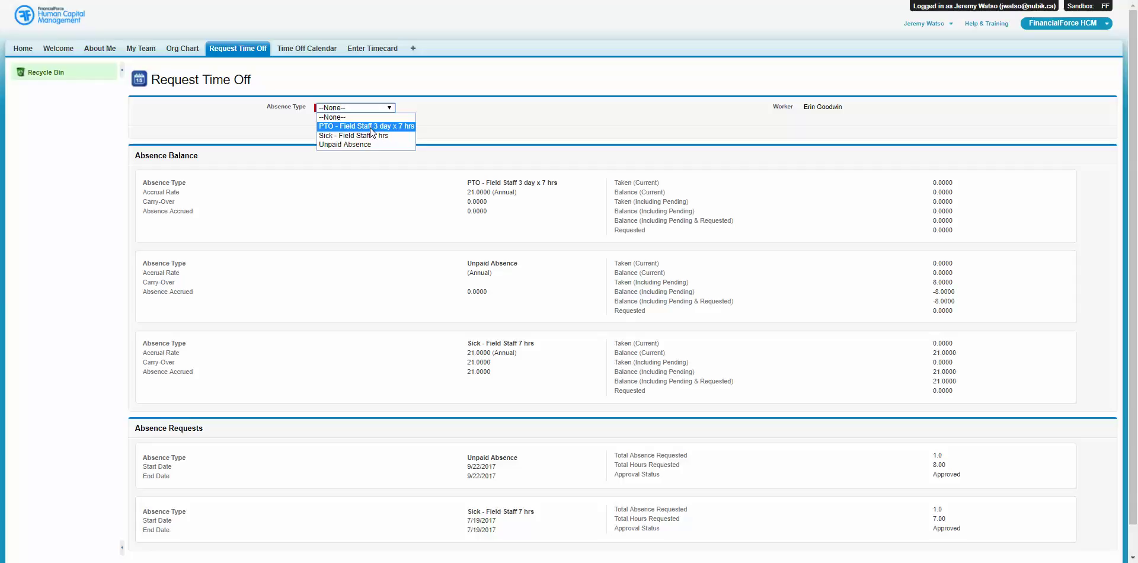
pyautogui.click(371, 126)
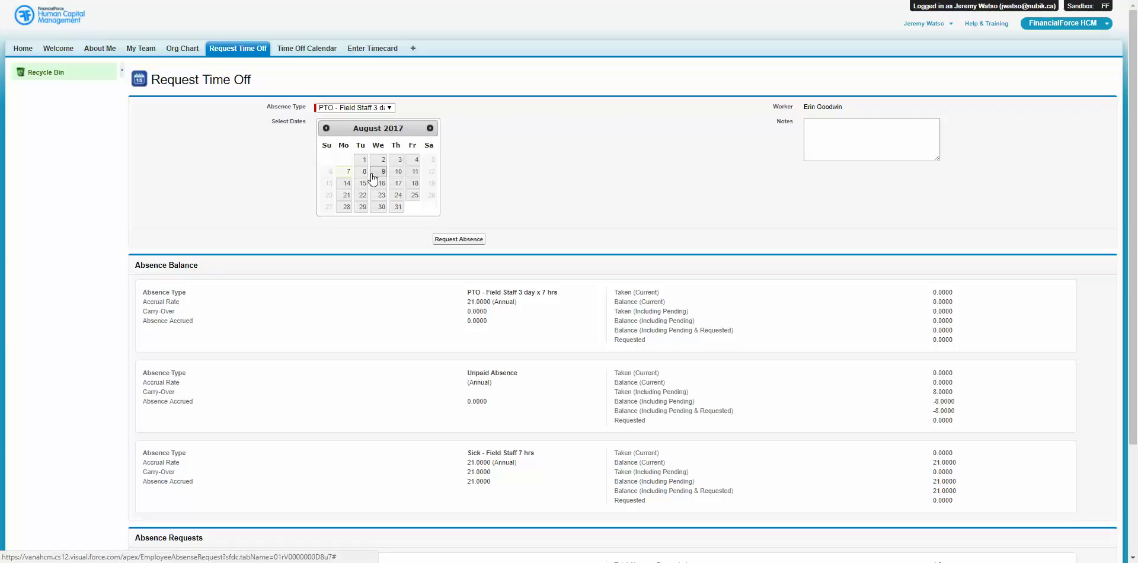
pyautogui.click(412, 172)
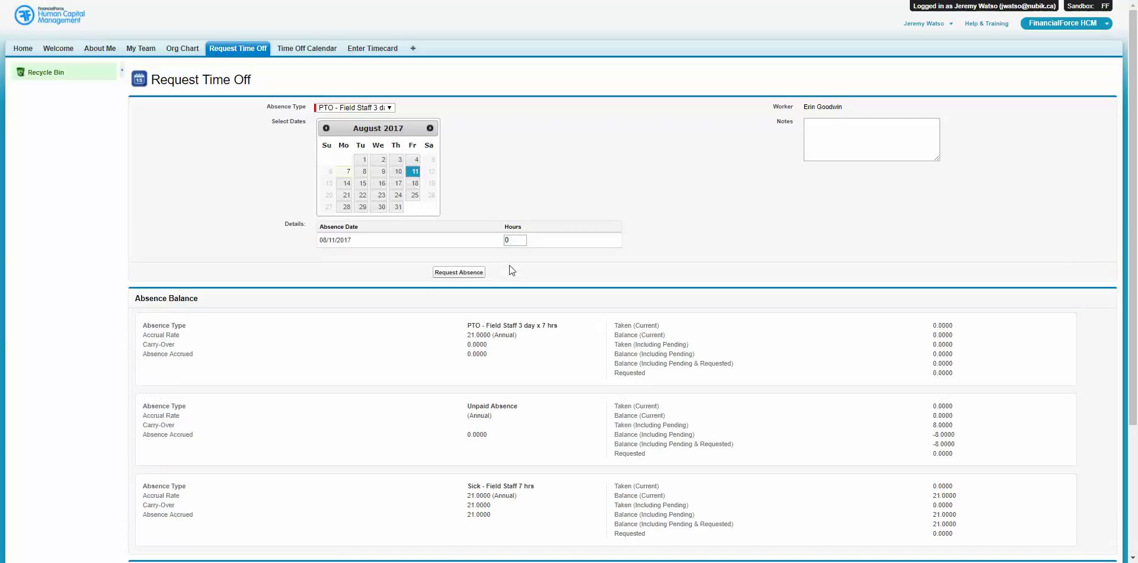
pyautogui.click(346, 184)
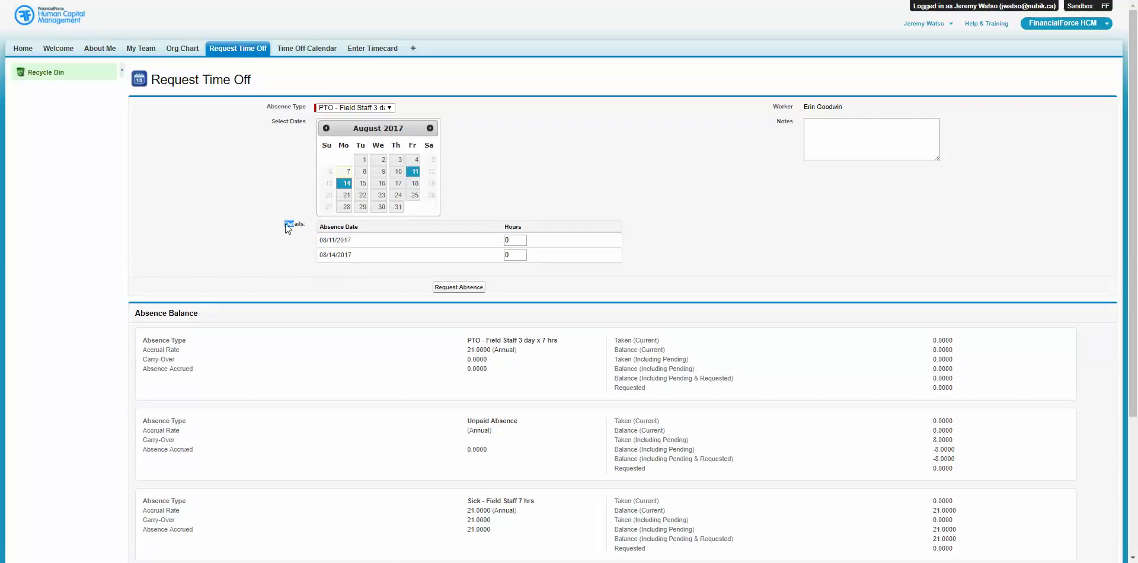
# - Set the absence hours to 7 for 08/11/2017 and 3.5 for 08/14/2017
pyautogui.moveTo(285, 224); pyautogui.dragTo(359, 228)
pyautogui.click(345, 235)
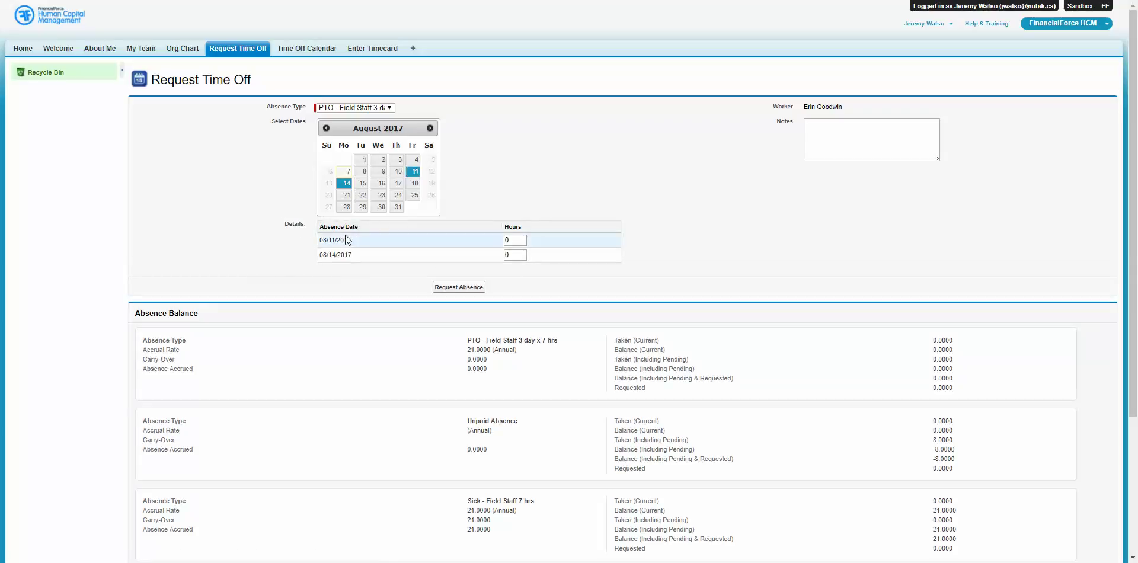
pyautogui.doubleClick(512, 241)
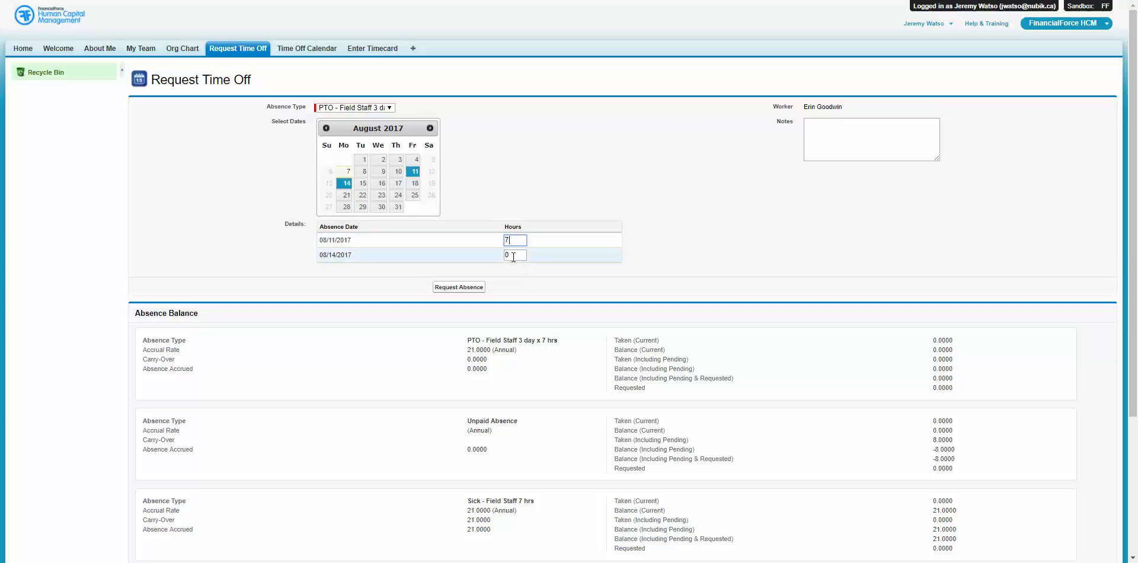
pyautogui.press('Tab')
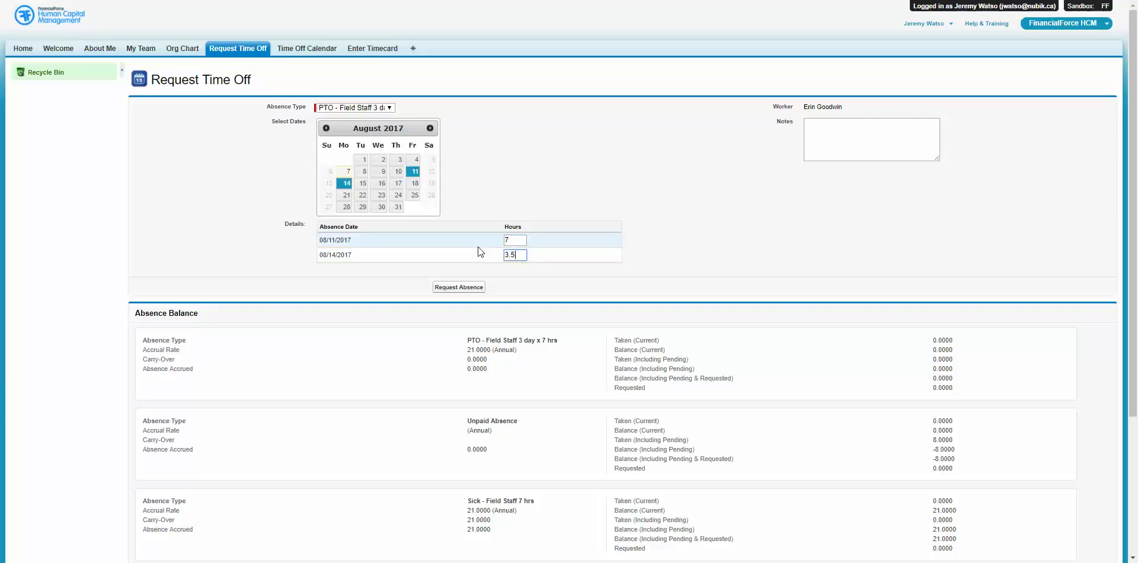
# - Add the note "Going fishing this weekend" and try to submit the PTO absence request
pyautogui.click(794, 122)
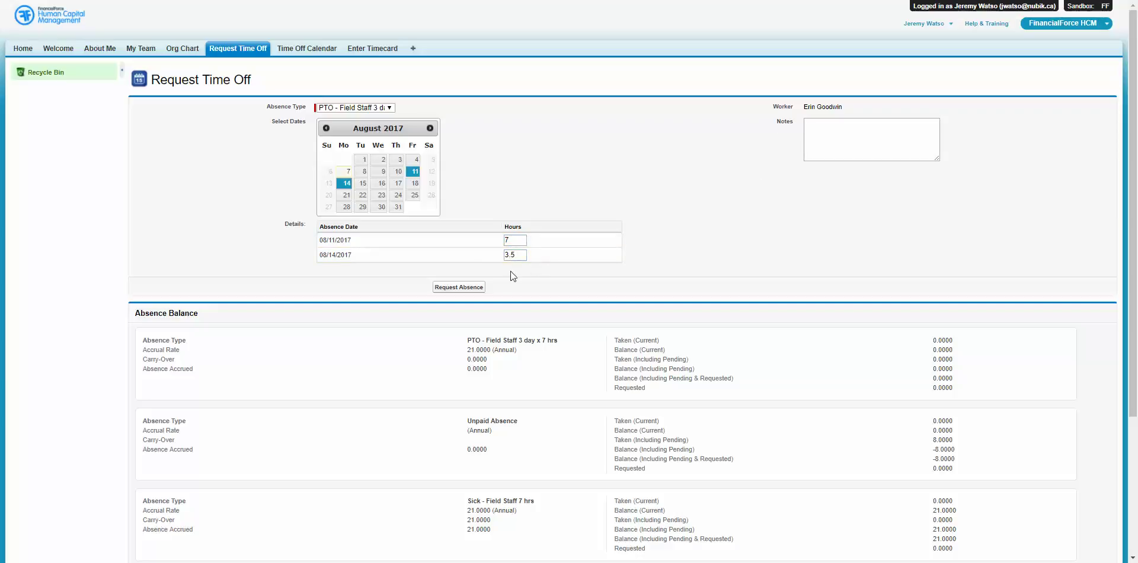
pyautogui.click(884, 128)
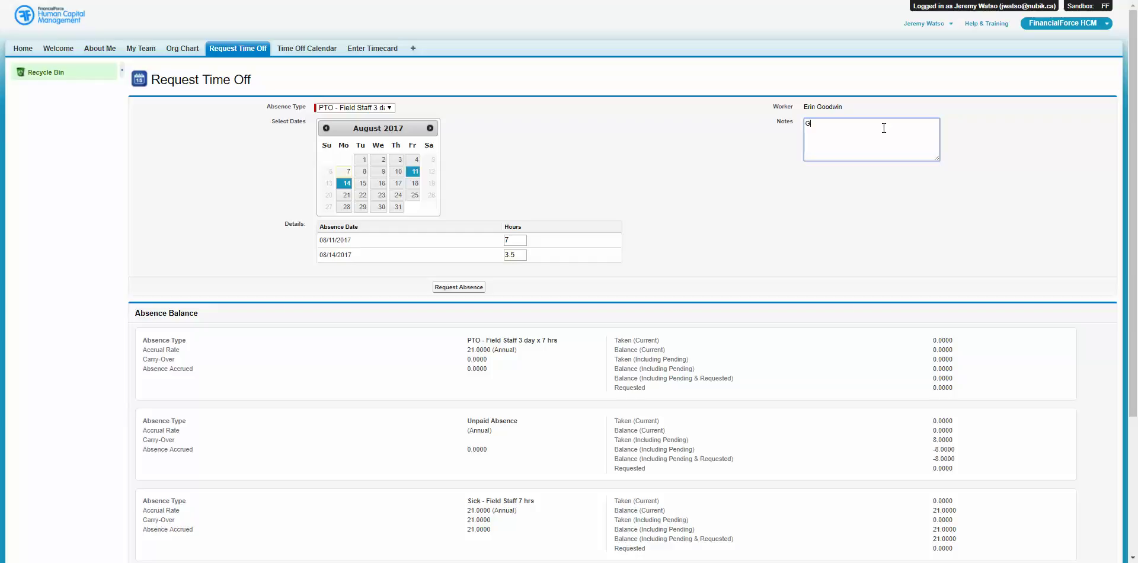
pyautogui.write('Going fishing this weekend')
pyautogui.click(465, 288)
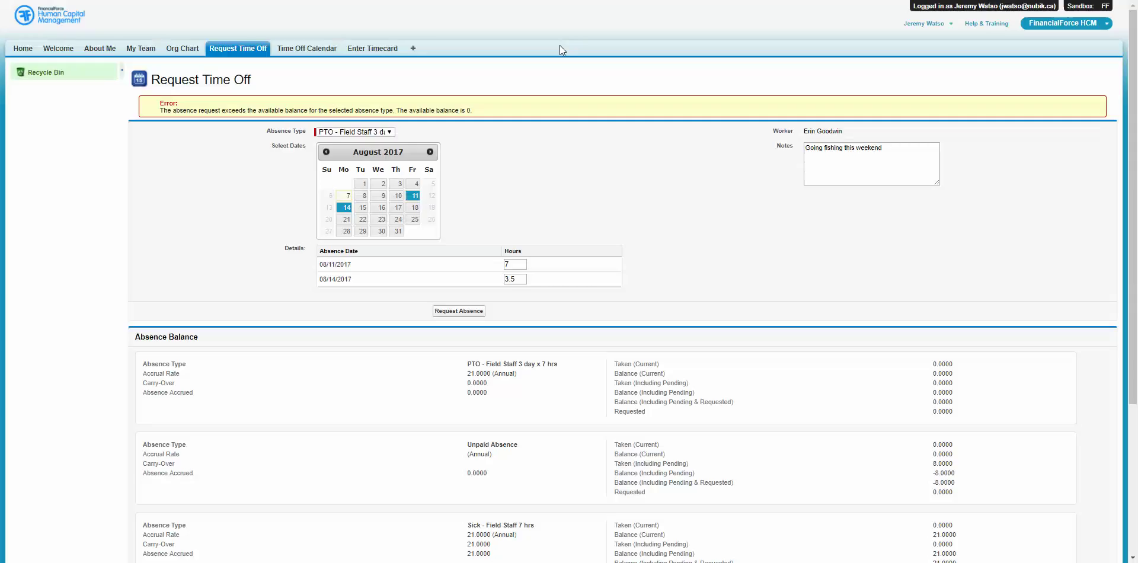
# - Check the PTO balance, change the absence type to Sick - Field Staff 7 hrs and submit the request
pyautogui.scroll(-1, 569, 281)
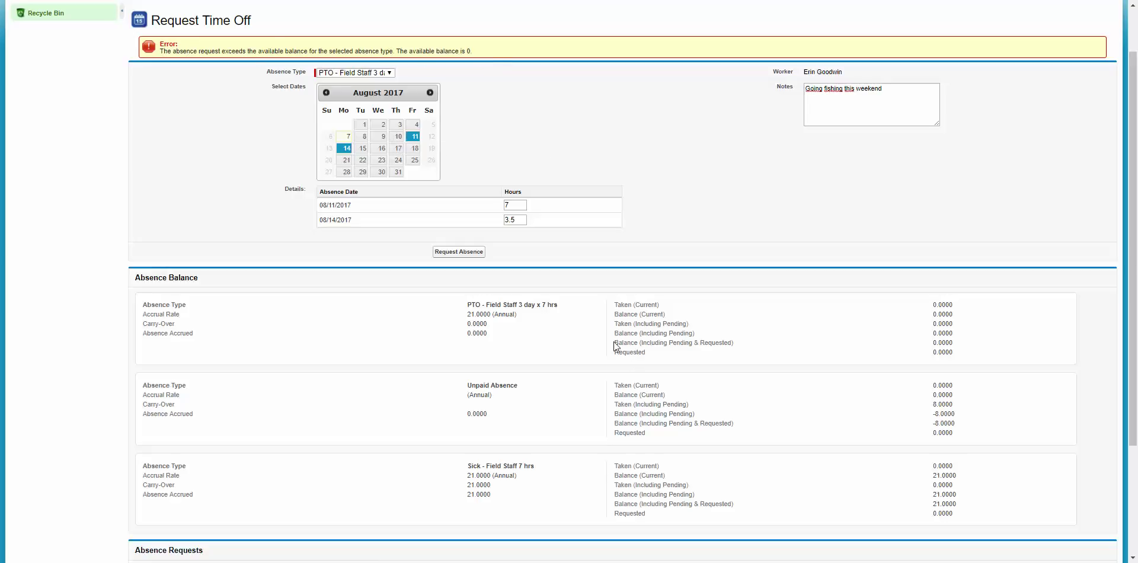
pyautogui.moveTo(616, 347); pyautogui.dragTo(664, 347)
pyautogui.click(972, 358)
pyautogui.click(386, 76)
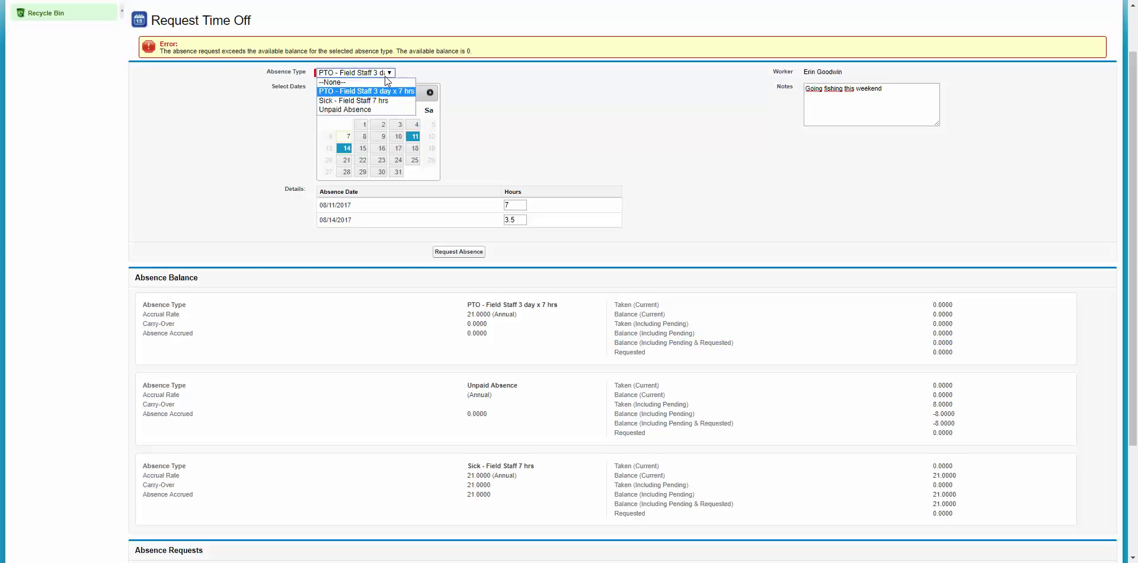
pyautogui.click(350, 101)
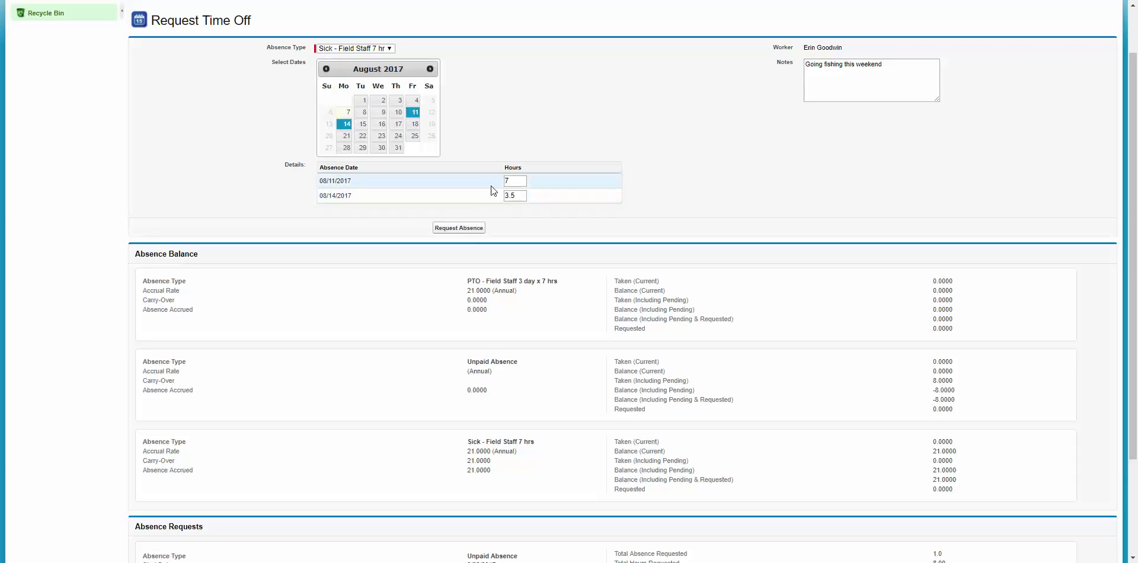
pyautogui.click(480, 228)
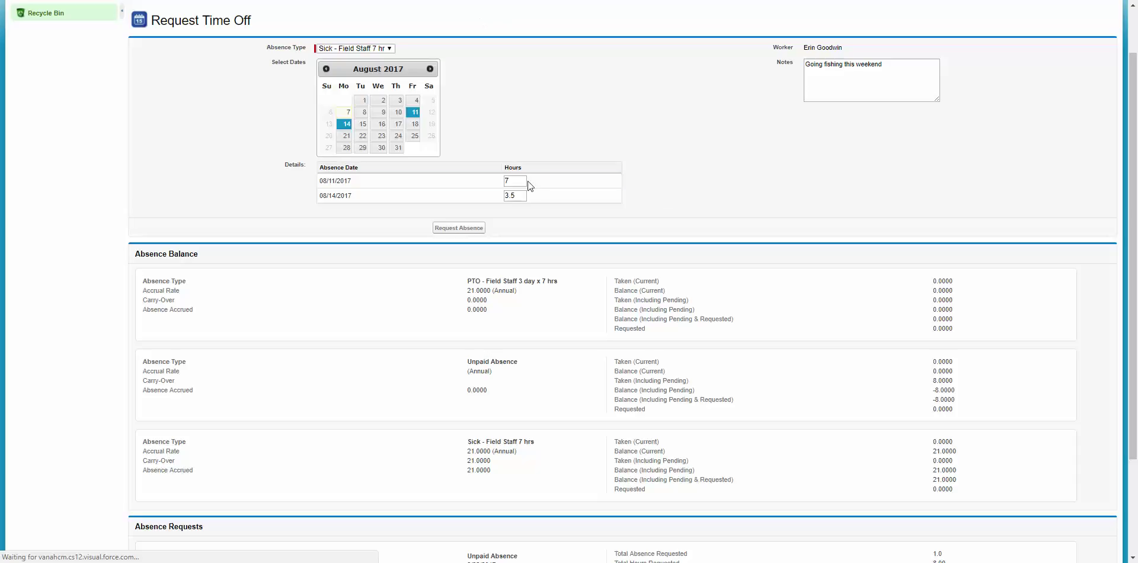
# - Examine the taken, balance and requested figures for the Sick - Field Staff 7 hrs absence type
pyautogui.scroll(1, 532, 180)
pyautogui.scroll(-1, 620, 237)
pyautogui.moveTo(614, 440); pyautogui.dragTo(731, 487)
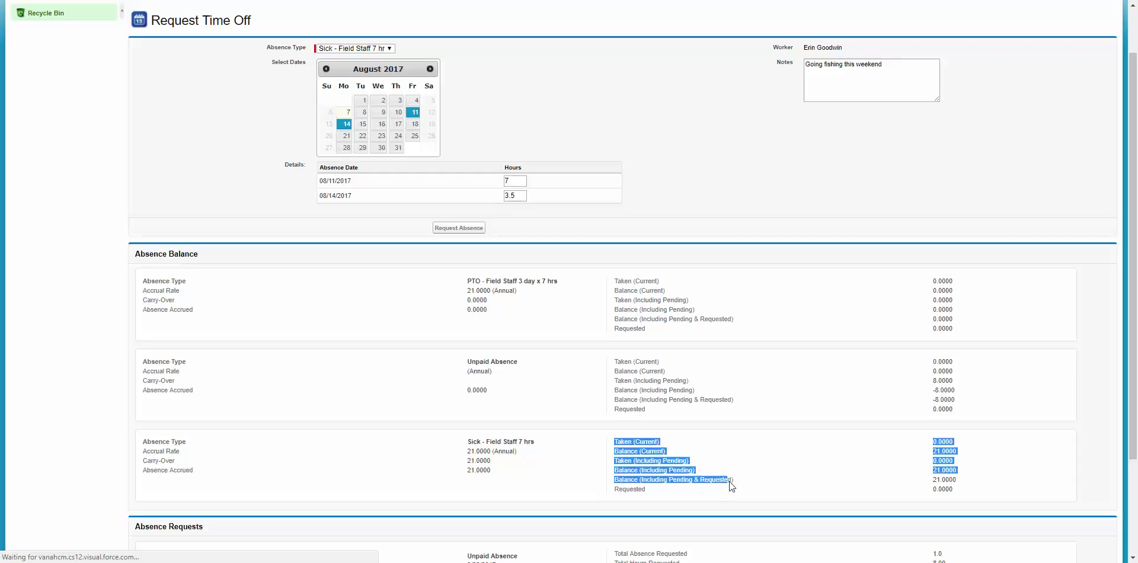
pyautogui.click(734, 478)
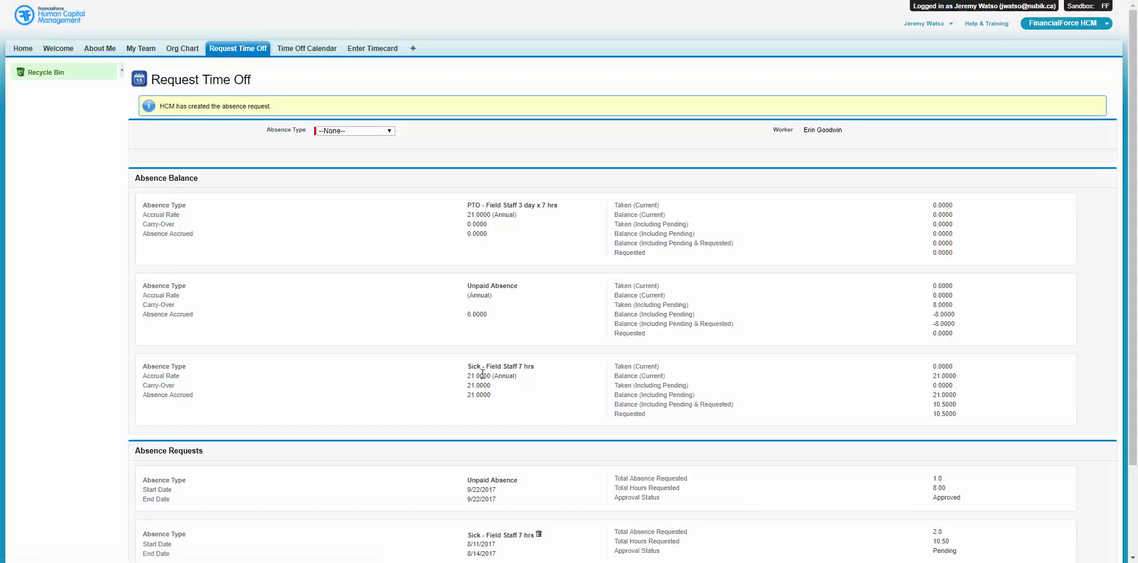
# - Examine the submission message and the new sick request's type, start and end dates, and approval status
pyautogui.moveTo(283, 110); pyautogui.dragTo(163, 102)
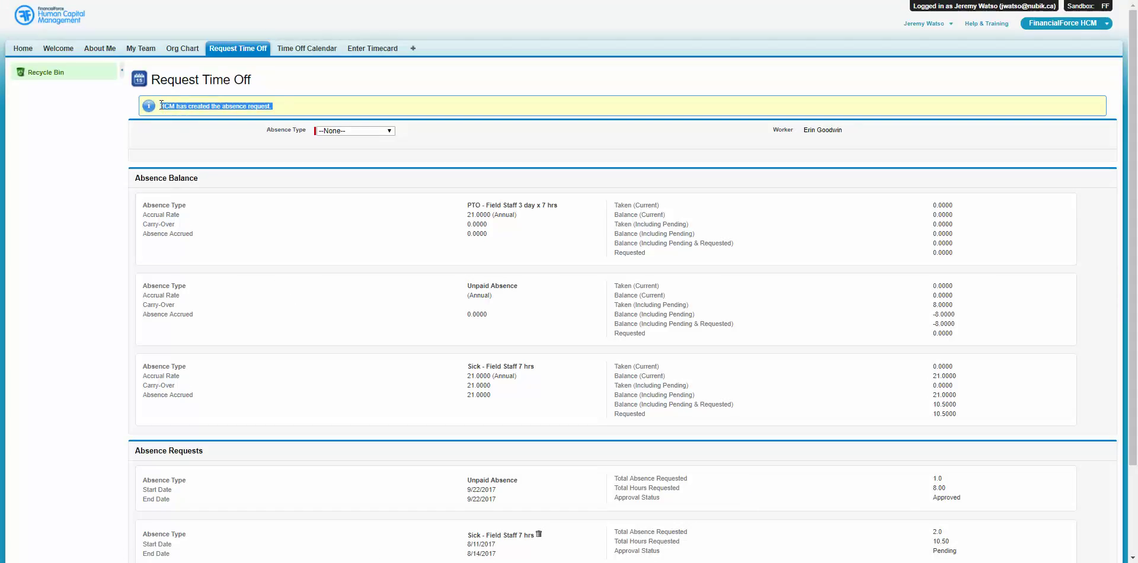
pyautogui.click(222, 159)
pyautogui.scroll(-3, 305, 218)
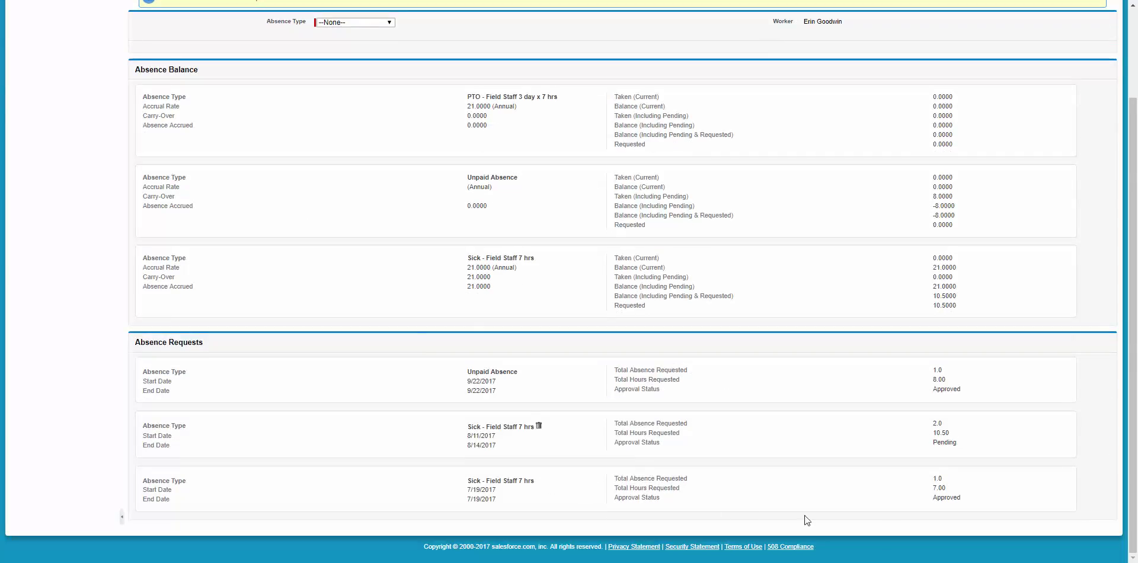
pyautogui.moveTo(466, 427); pyautogui.dragTo(528, 426)
pyautogui.doubleClick(478, 436)
pyautogui.doubleClick(475, 445)
pyautogui.doubleClick(933, 442)
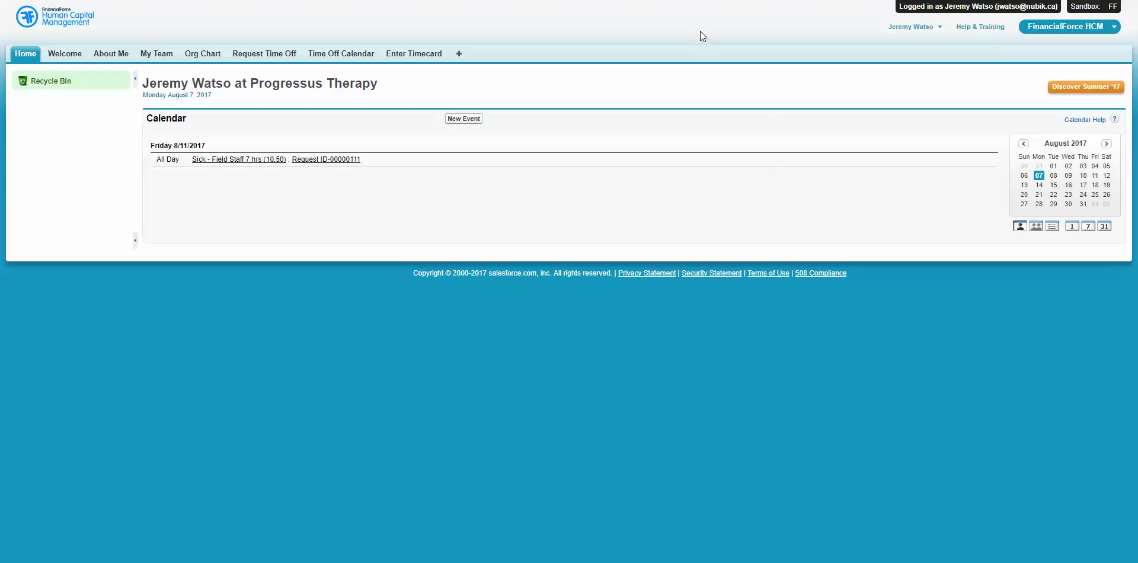
# - Reopen the time off request page and check the approval status of the 8/11/2017 to 8/14/2017 sick request
pyautogui.click(266, 54)
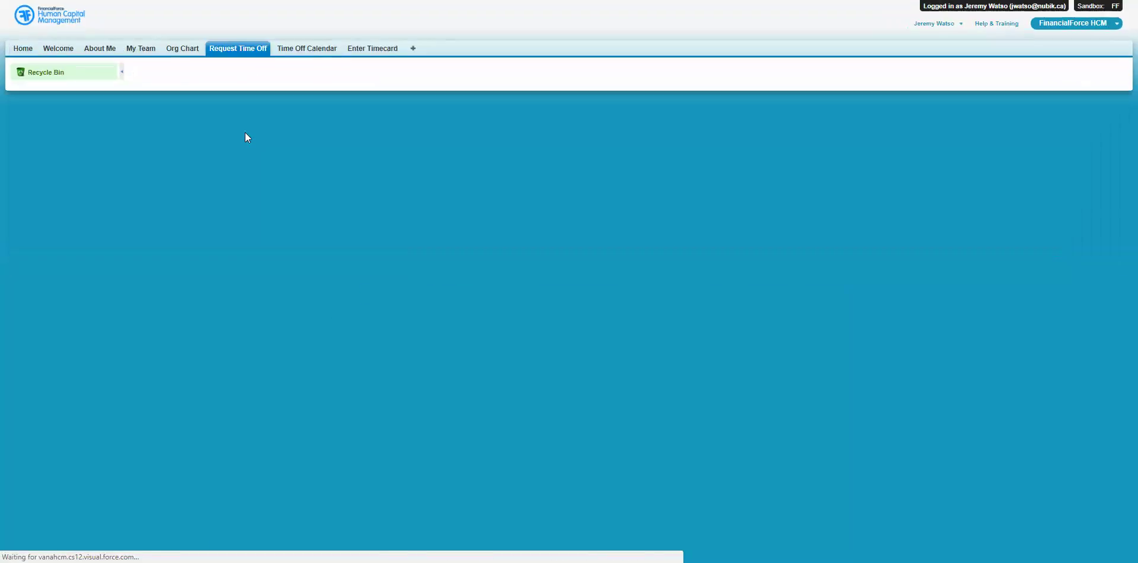
pyautogui.scroll(-3, 355, 250)
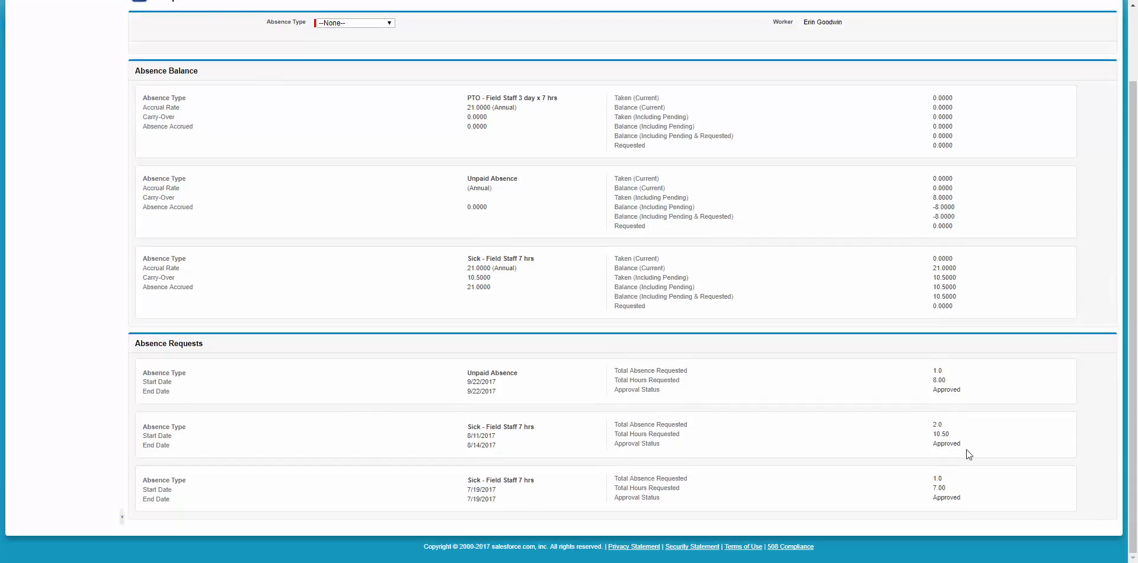
pyautogui.moveTo(966, 448); pyautogui.dragTo(465, 423)
pyautogui.click(464, 423)
pyautogui.scroll(1, 464, 423)
pyautogui.scroll(2, 463, 424)
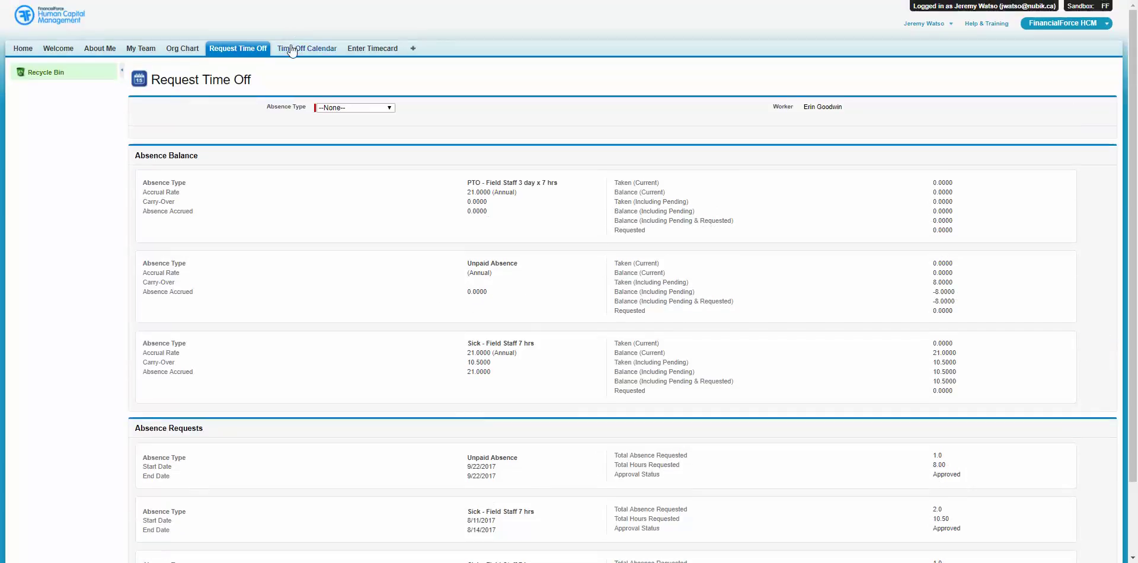
# - Open the time off calendar and view the note on the August 11 sick absence
pyautogui.click(292, 49)
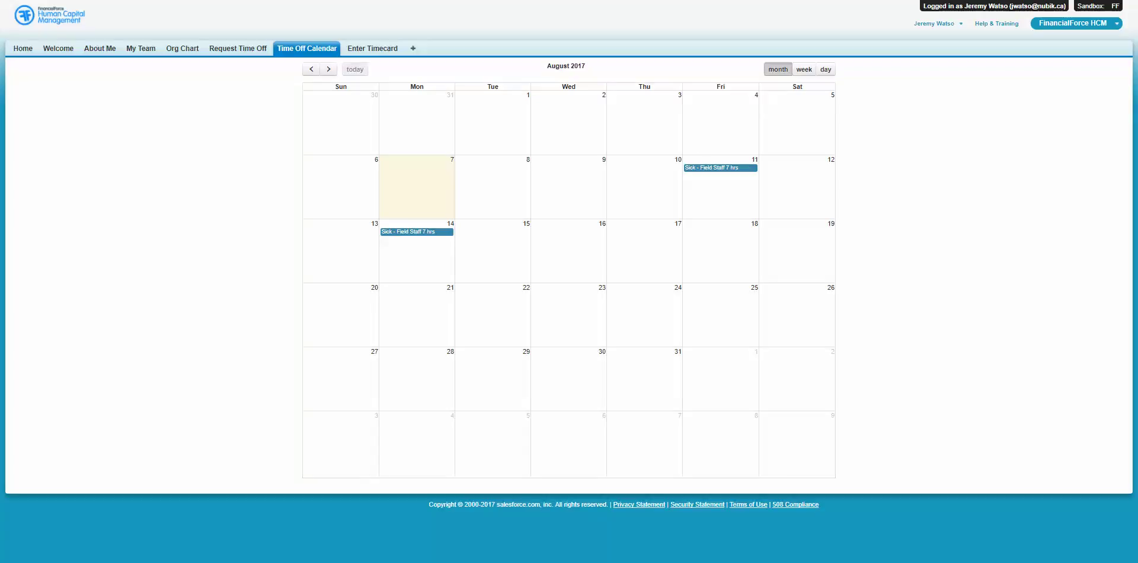
pyautogui.moveTo(693, 170)
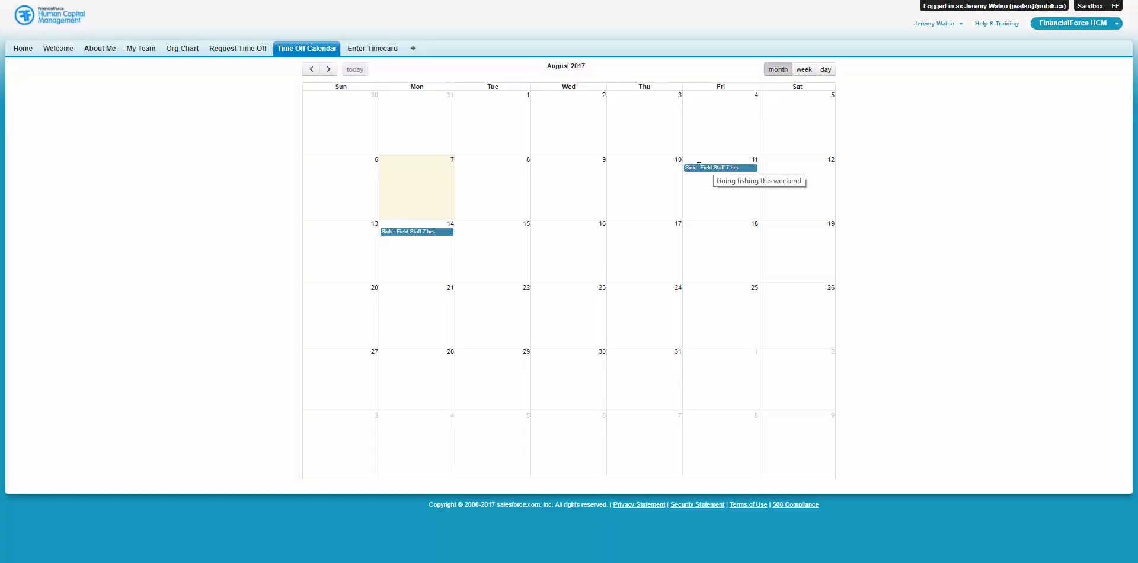
# - Open the timecard and examine the Global PTO Project row for Friday Aug 11 and its total hours
pyautogui.click(372, 50)
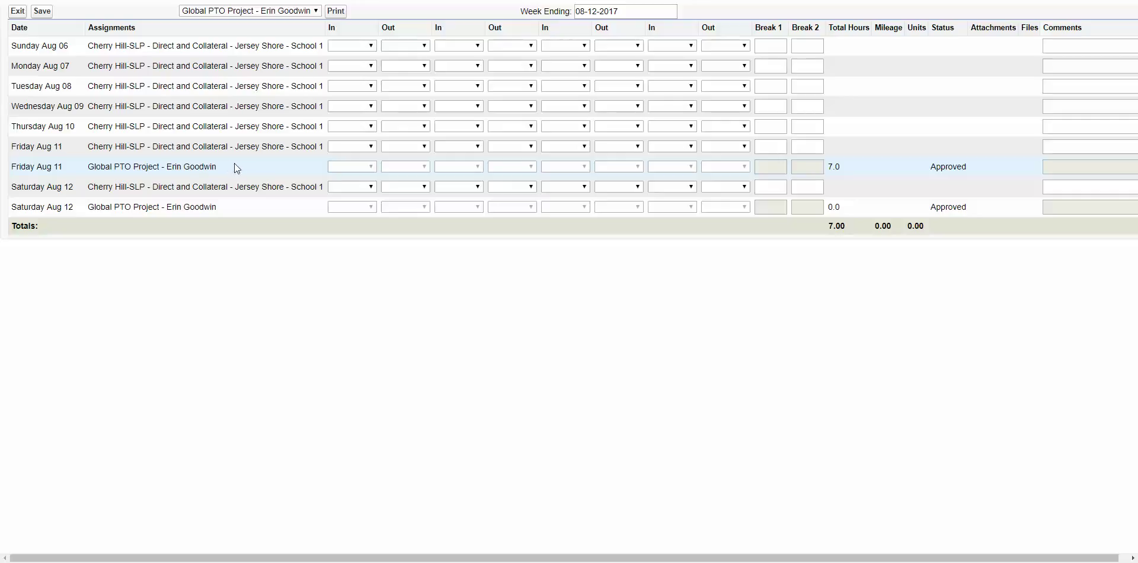
pyautogui.moveTo(230, 164); pyautogui.dragTo(15, 168)
pyautogui.click(165, 167)
pyautogui.moveTo(167, 166); pyautogui.dragTo(89, 166)
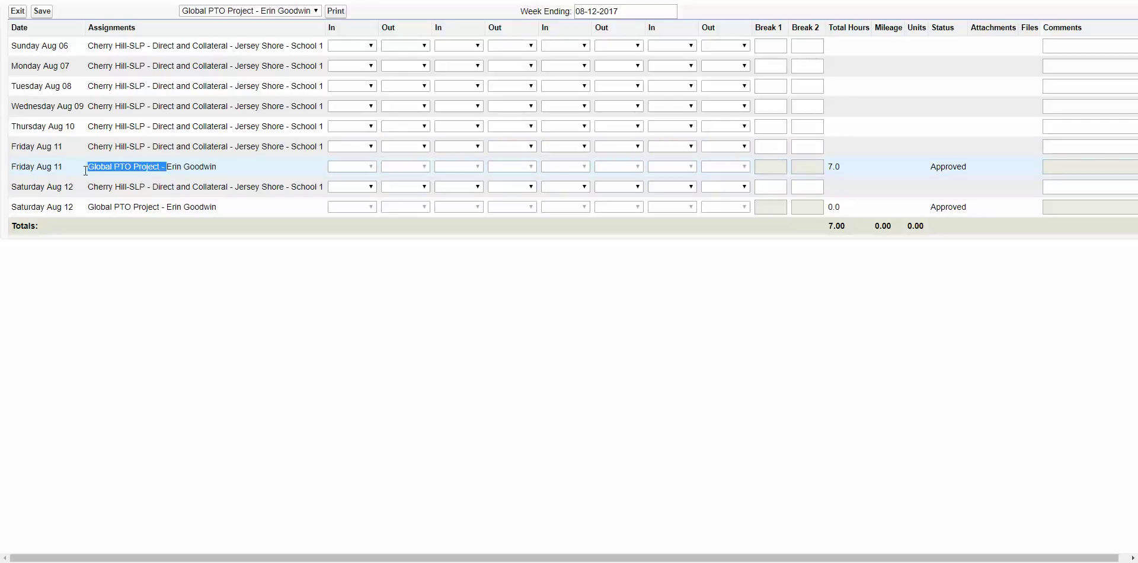
pyautogui.click(238, 186)
pyautogui.moveTo(840, 167); pyautogui.dragTo(823, 165)
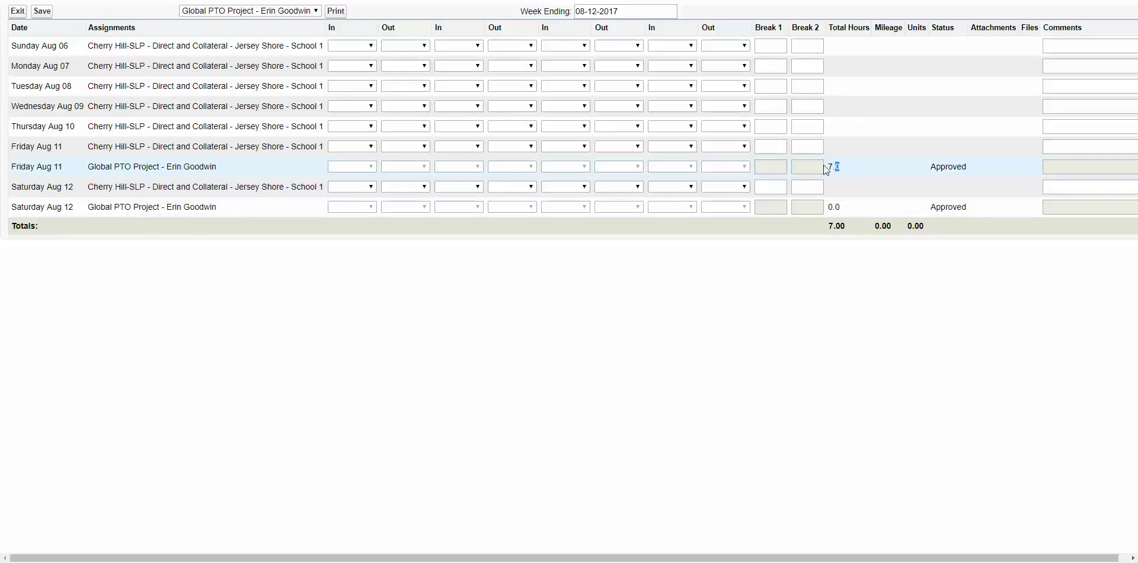
pyautogui.moveTo(236, 172); pyautogui.dragTo(86, 166)
pyautogui.click(158, 172)
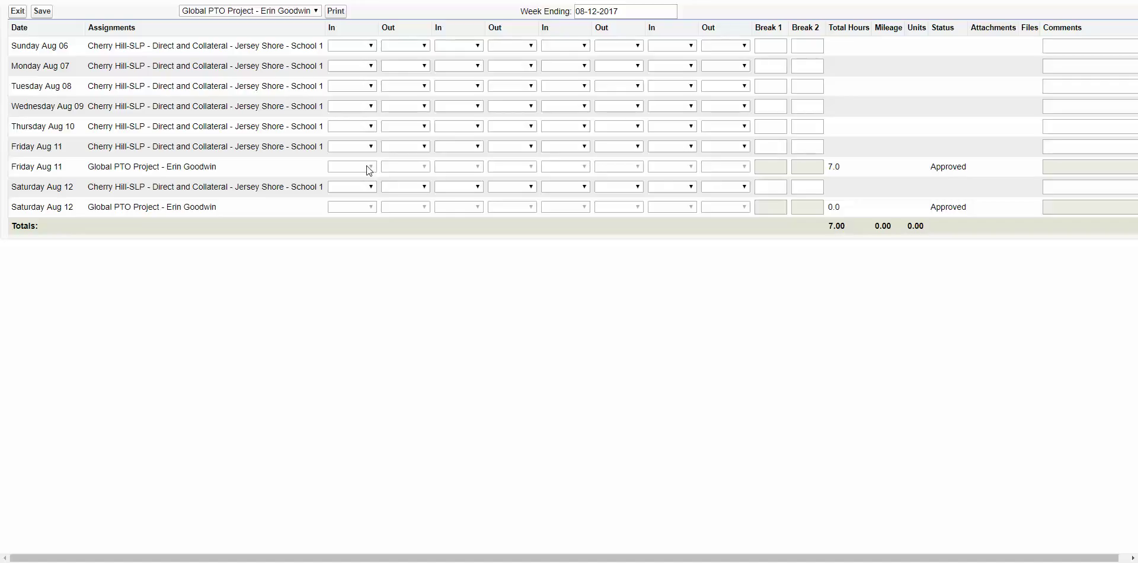
pyautogui.moveTo(845, 170); pyautogui.dragTo(826, 167)
pyautogui.click(845, 171)
# - Switch the timecard to the week ending 08-19-2017 and check the Global PTO Project hours for Aug 13 and Aug 14
pyautogui.click(630, 13)
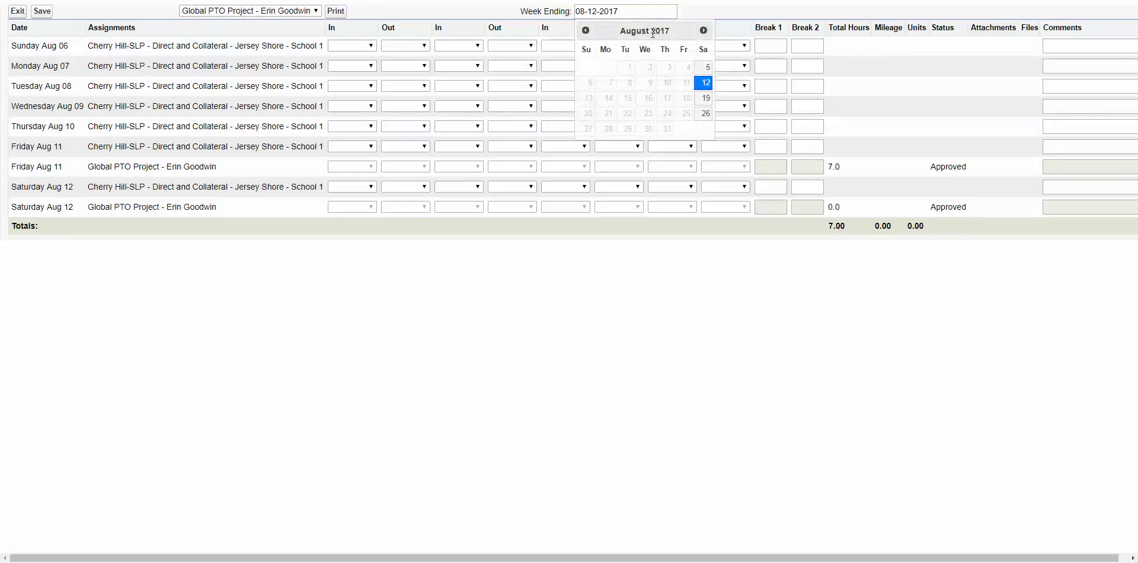
pyautogui.click(708, 107)
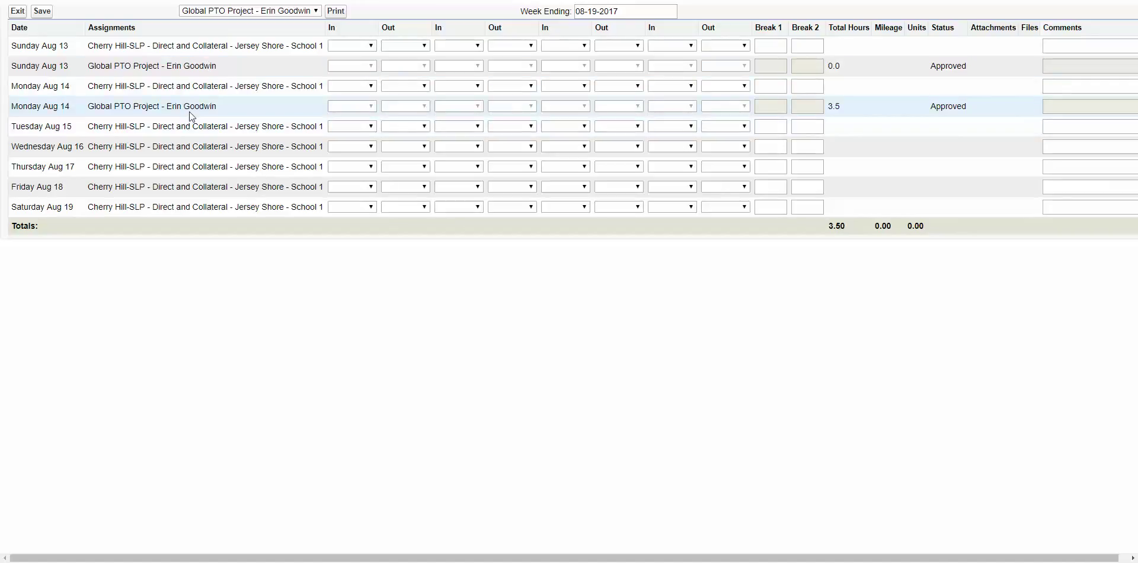
pyautogui.doubleClick(832, 107)
pyautogui.moveTo(841, 60); pyautogui.dragTo(829, 68)
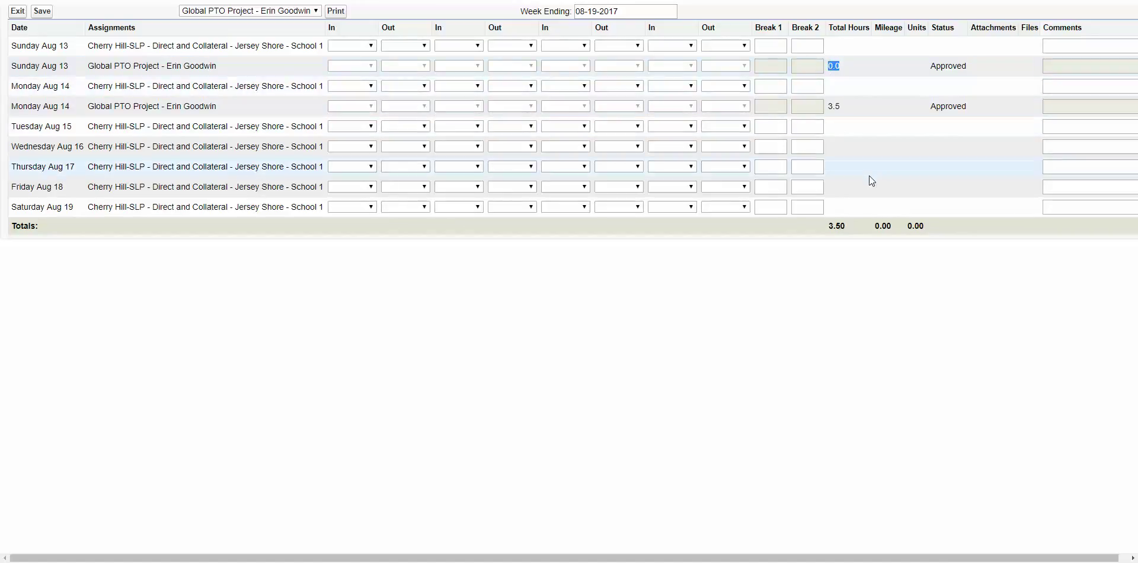
pyautogui.moveTo(840, 107); pyautogui.dragTo(832, 110)
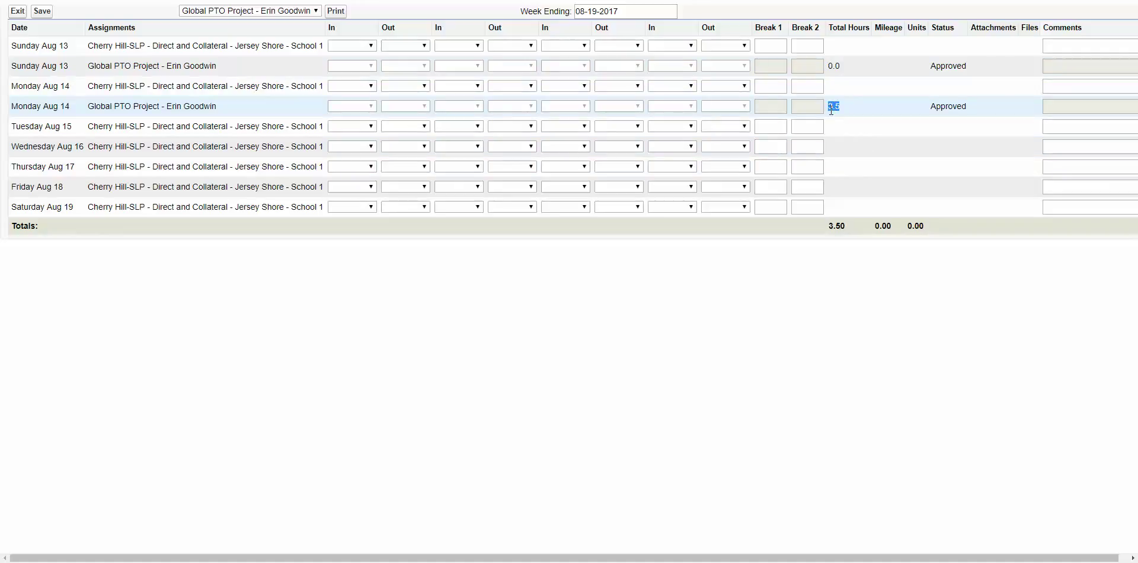